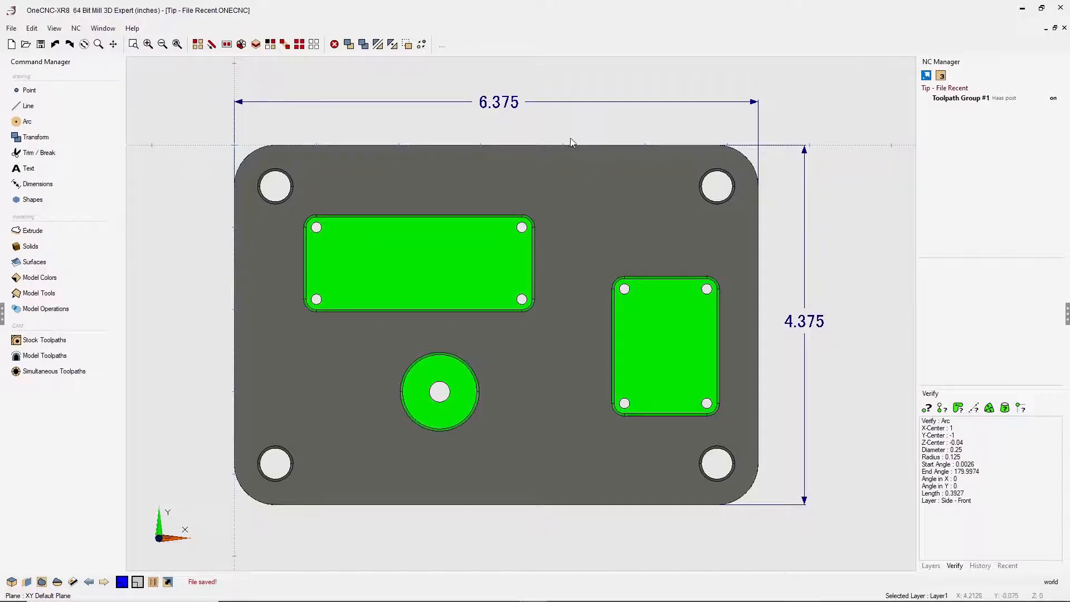
- Begin a circle of diameter .25 and calculate its X coordinate as 6.375-1.080
click(27, 122)
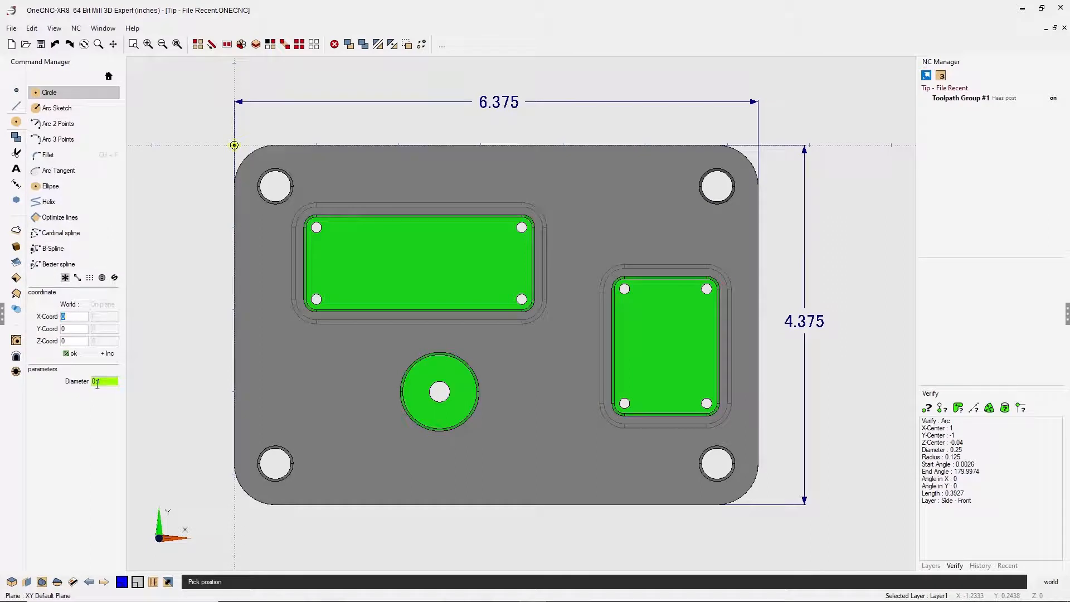
drag(106, 382, 89, 375)
text(.25)
click(66, 316)
drag(65, 316, 62, 316)
text(6.375)
text(-1)
text(.0)
text(80)
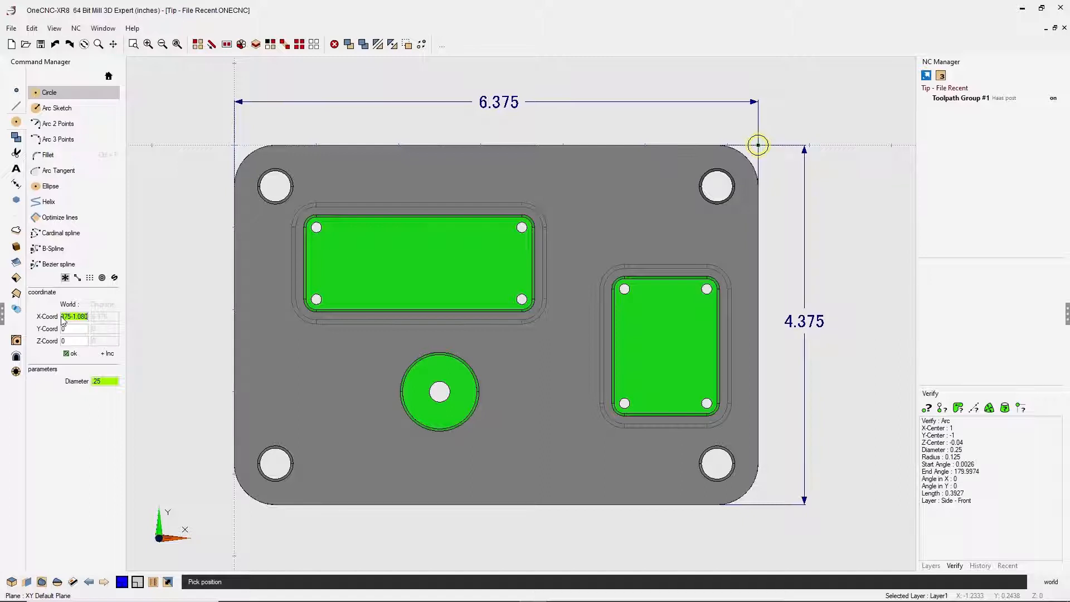
key(equal)
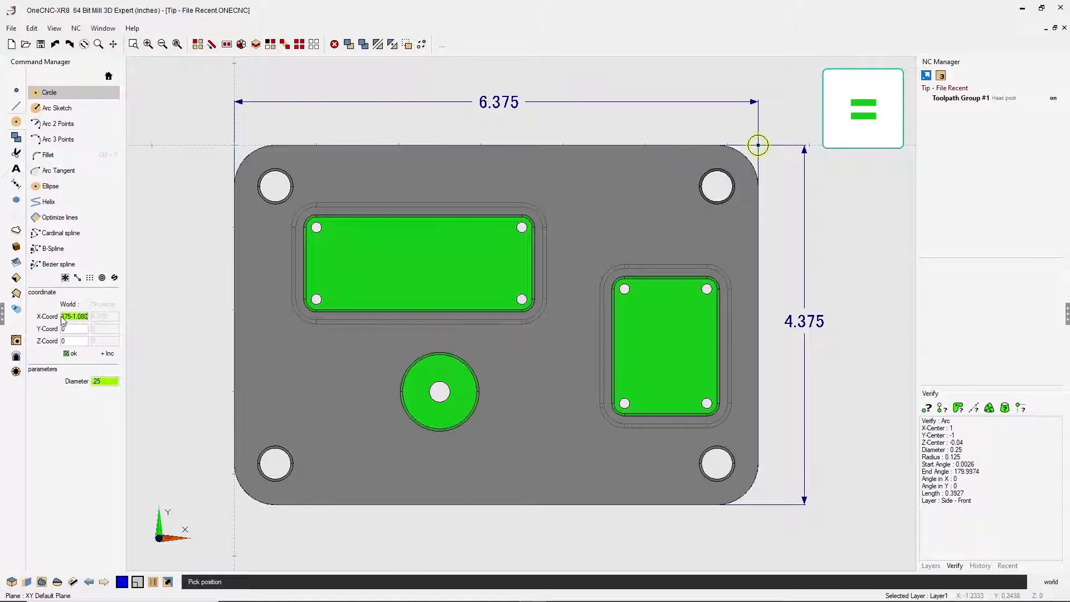
key(equal)
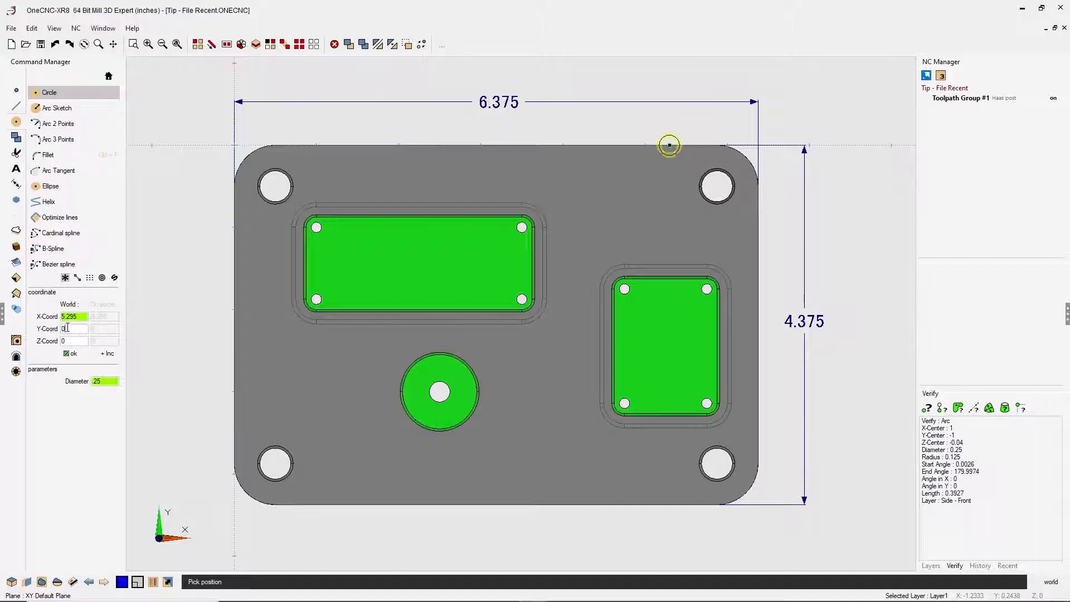
- Calculate the circle's Y coordinate as -4.375+3.620 and place the circle at Z 0
double_click(62, 329)
text(-4)
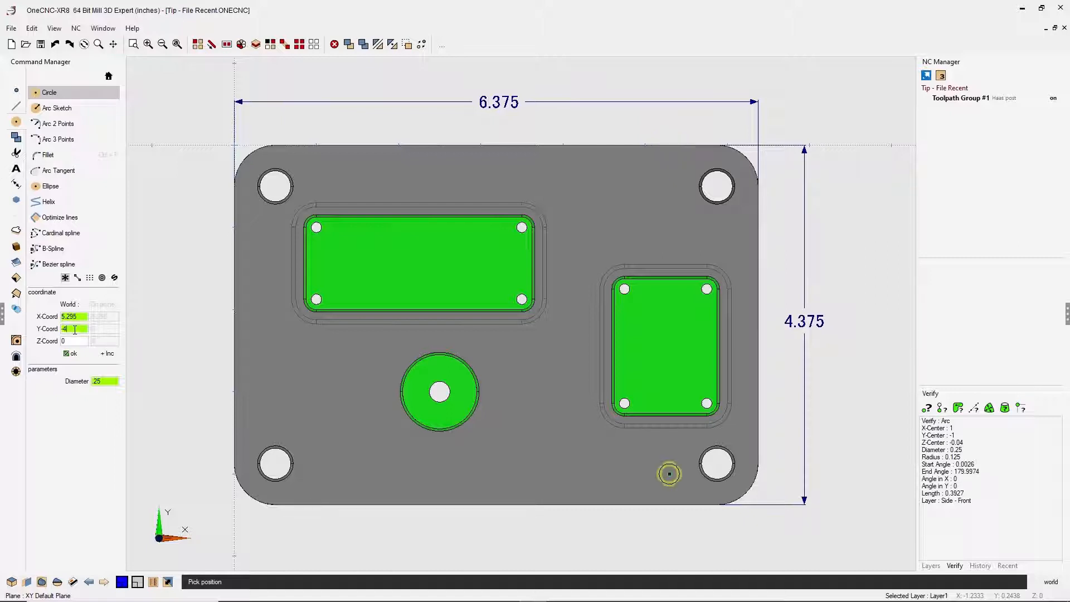
text(.375)
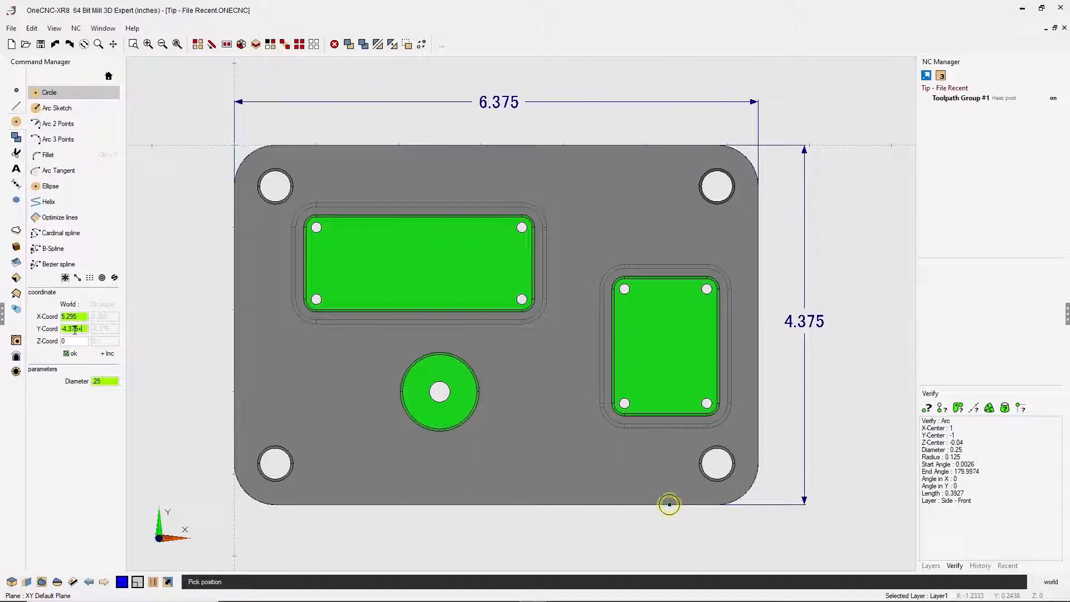
text(+3.620)
key(equal)
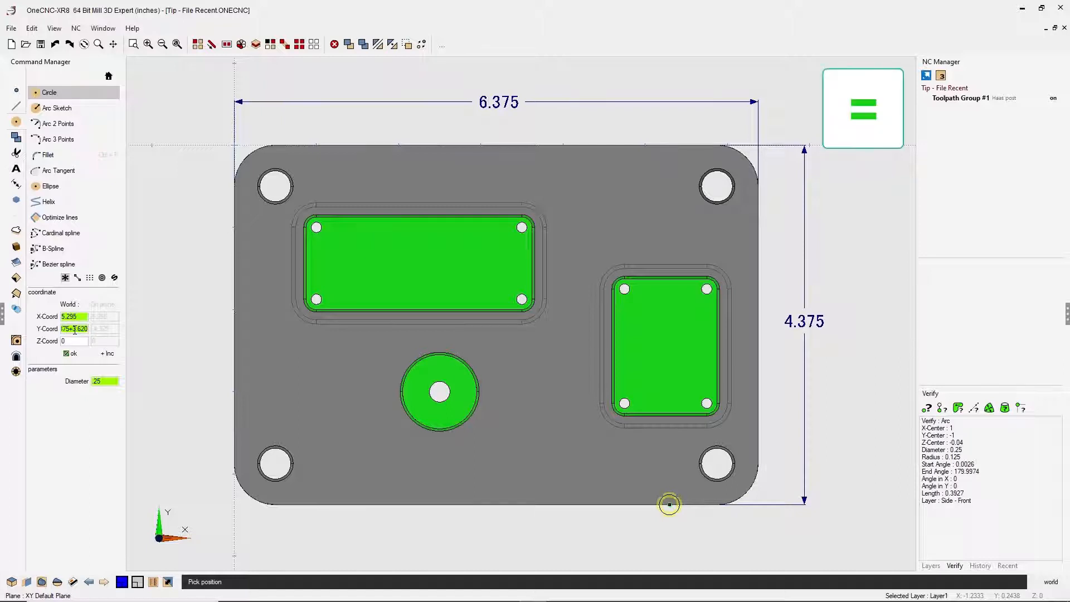
key(equal)
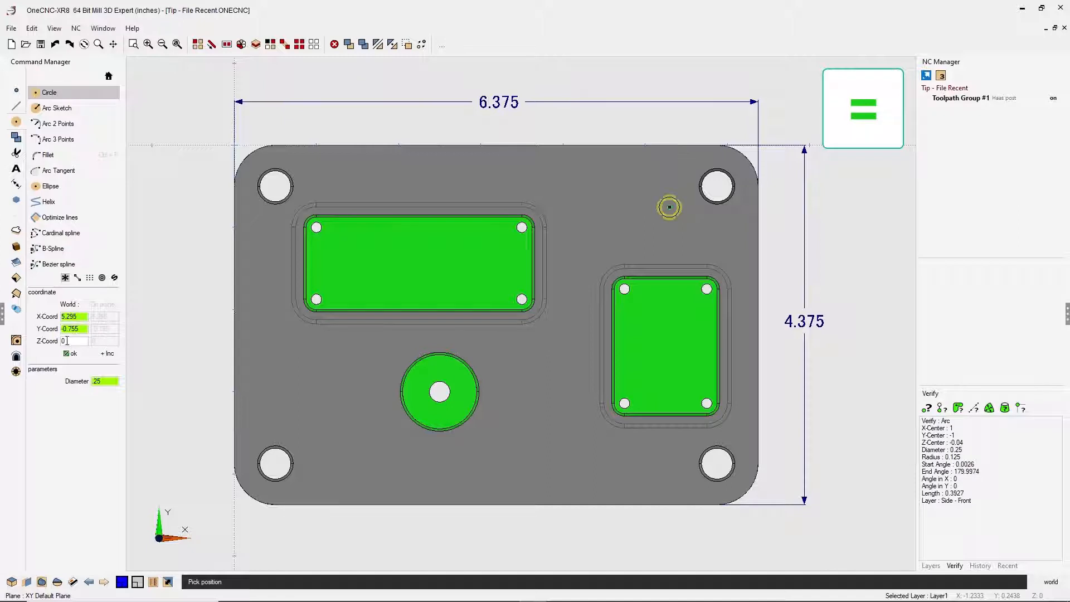
click(73, 355)
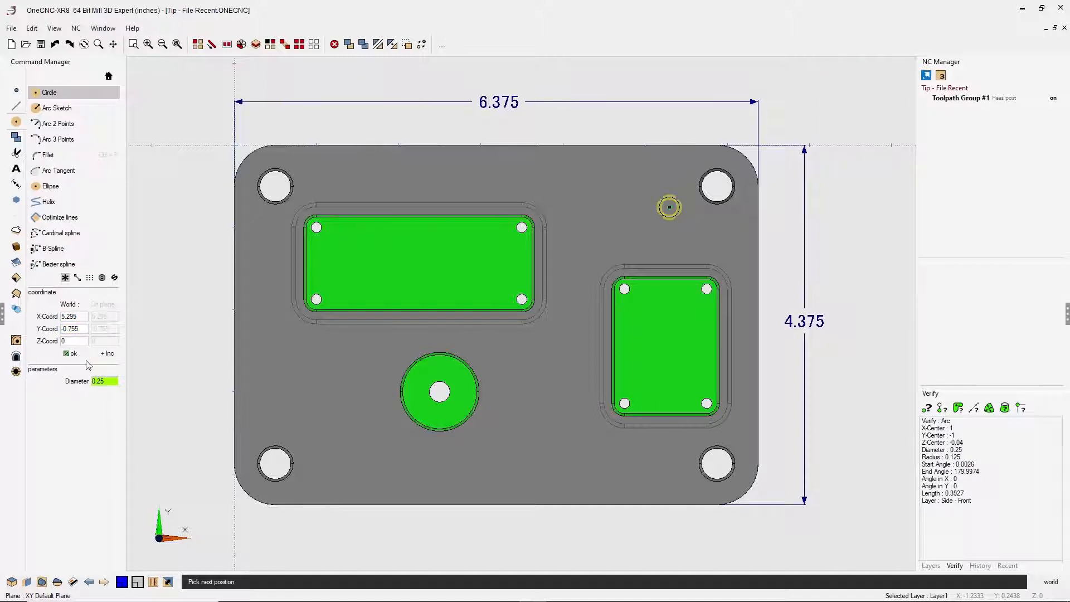
- Try a bracketed expression evaluating to 10.99 as the next circle's X coordinate, cancel it and undo the placed circle
double_click(82, 316)
click(82, 317)
key(Left)
key(Left)
key(Left)
text(()
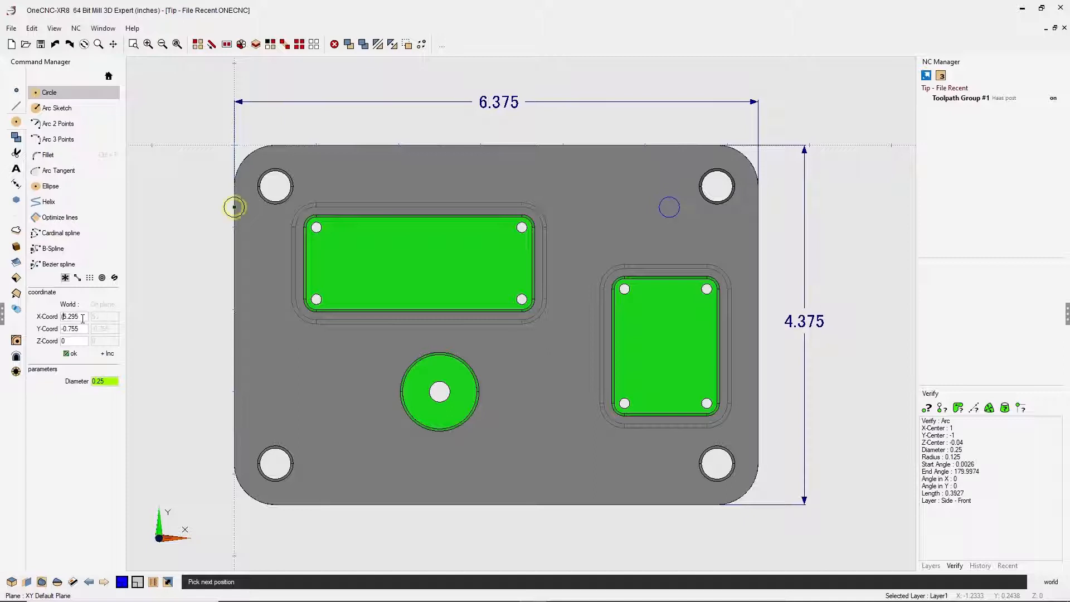
double_click(82, 317)
text(+.)
text(2)
text(()
text(/)
text(2)
key(equal)
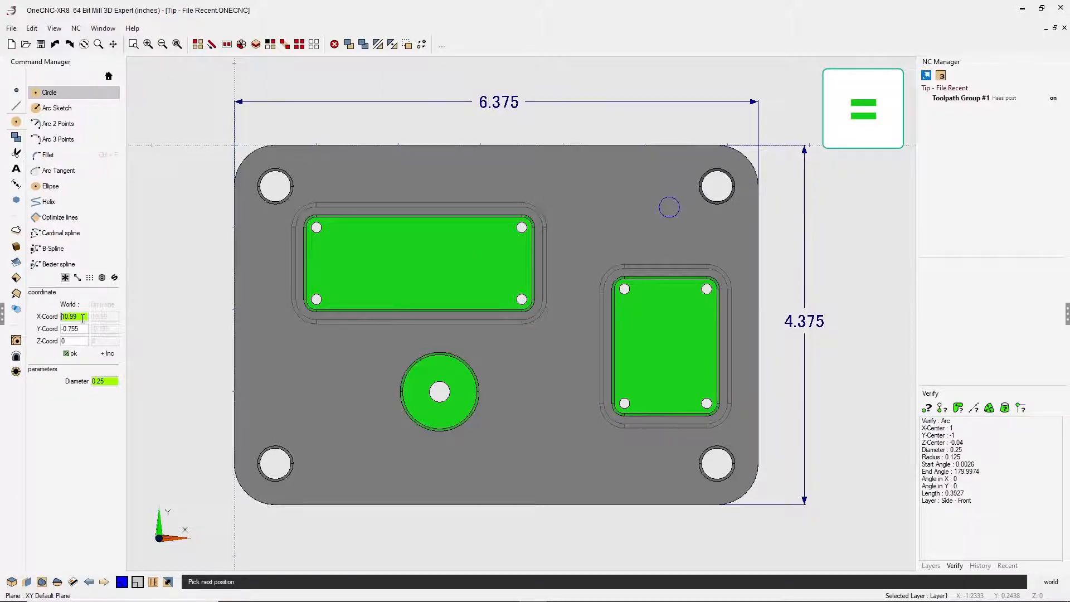
key(Escape)
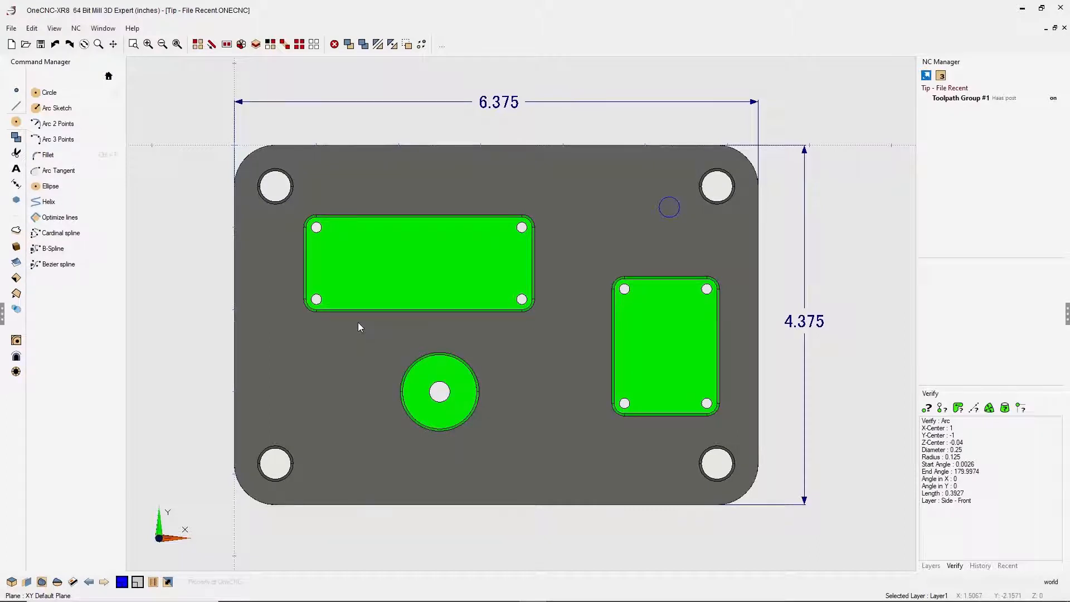
key(ctrl+z)
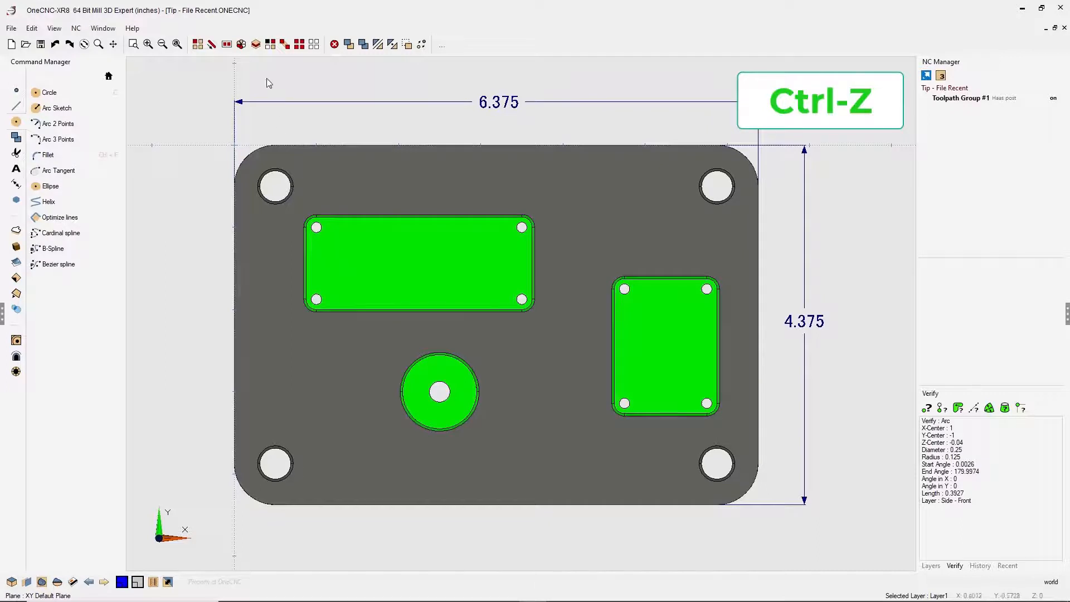
- Select the dark blue plate dimensions by color and remove them from view
click(271, 44)
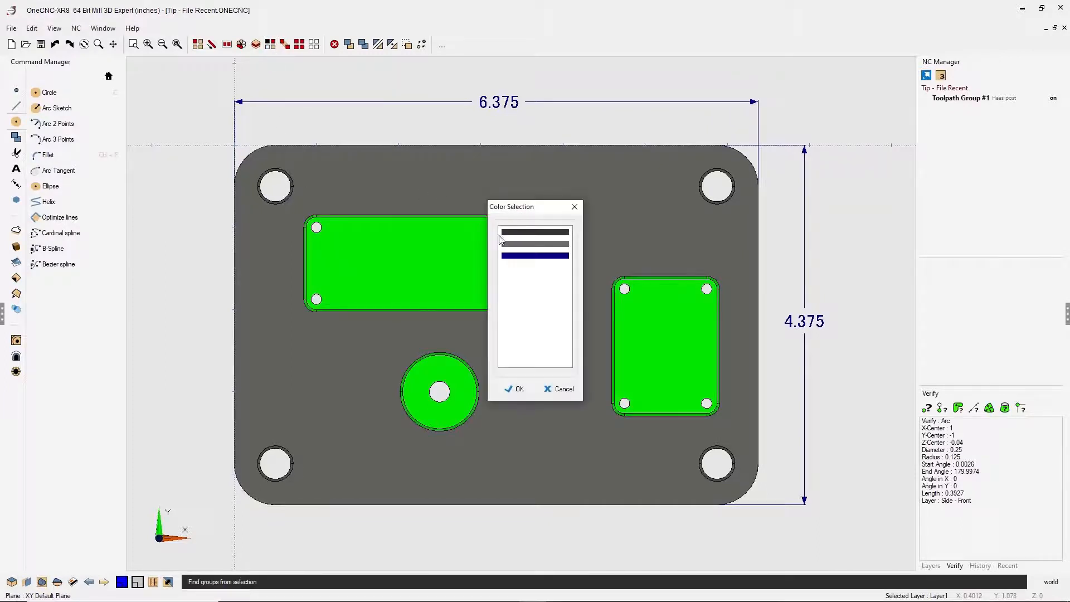
click(524, 255)
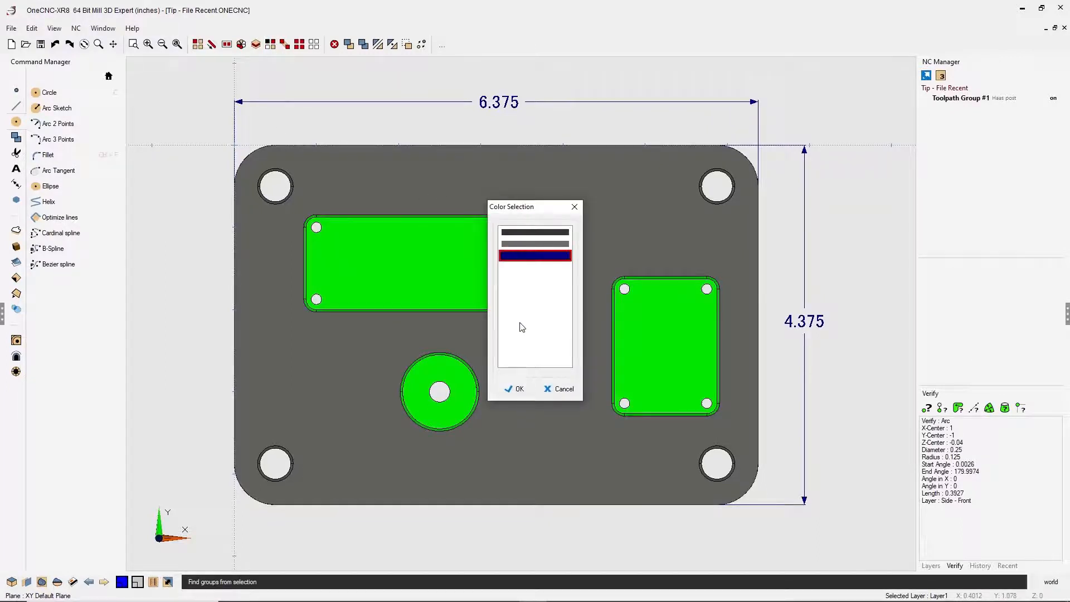
click(518, 390)
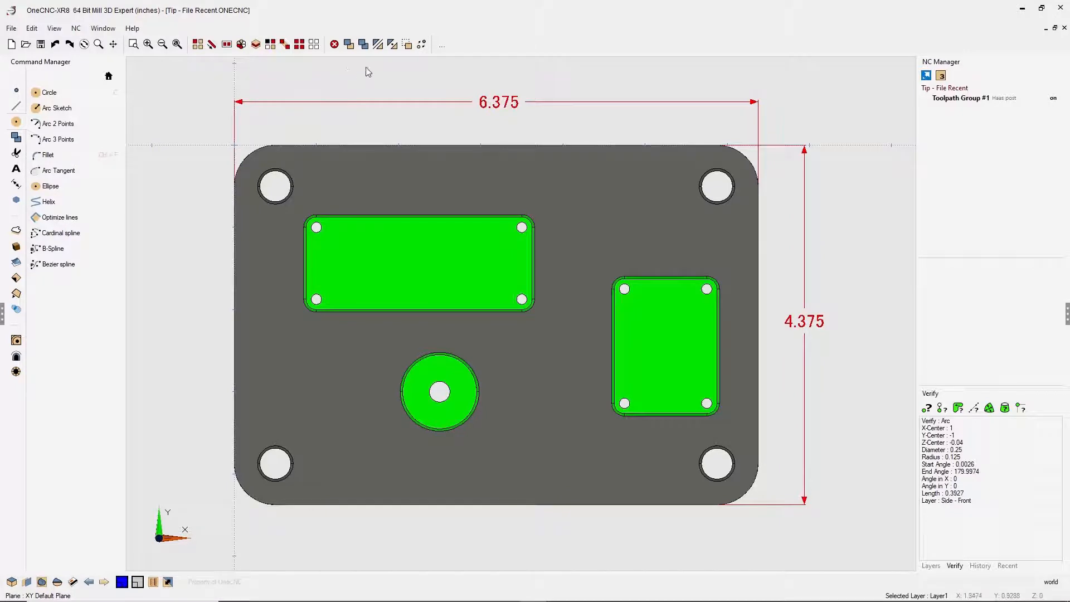
click(408, 46)
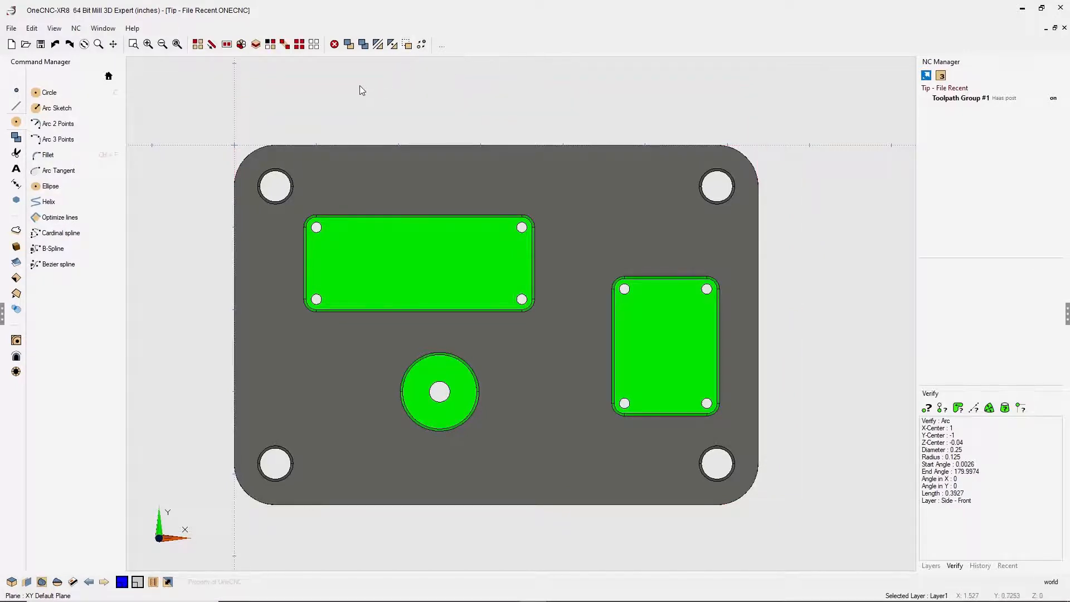
- Start a Mill profile toolpath on the plate's outer contour, chaining it from the long front edge
middle_drag(426, 254, 520, 203)
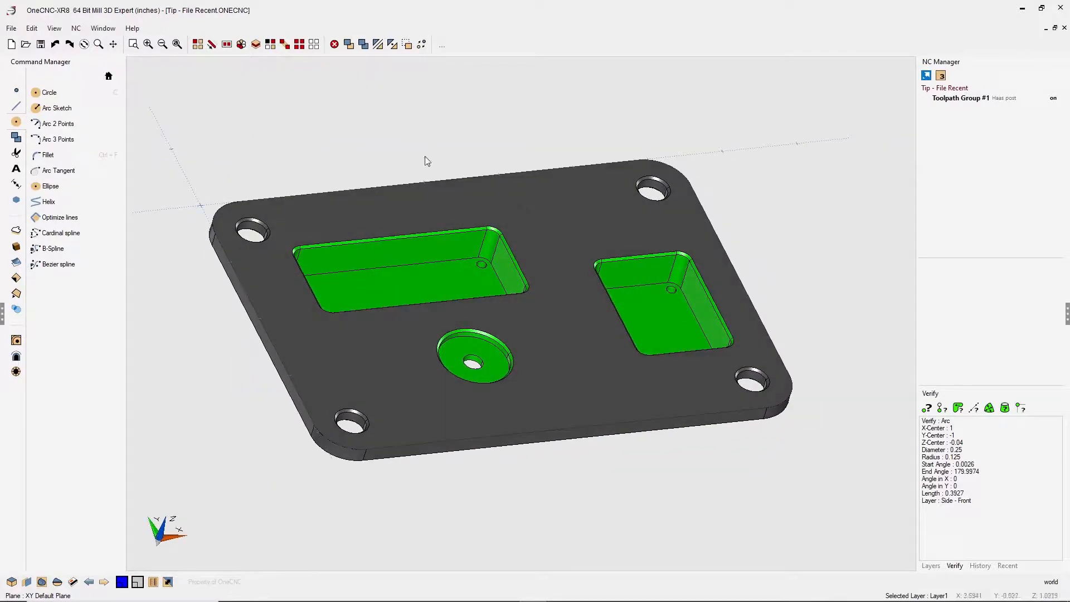
click(109, 76)
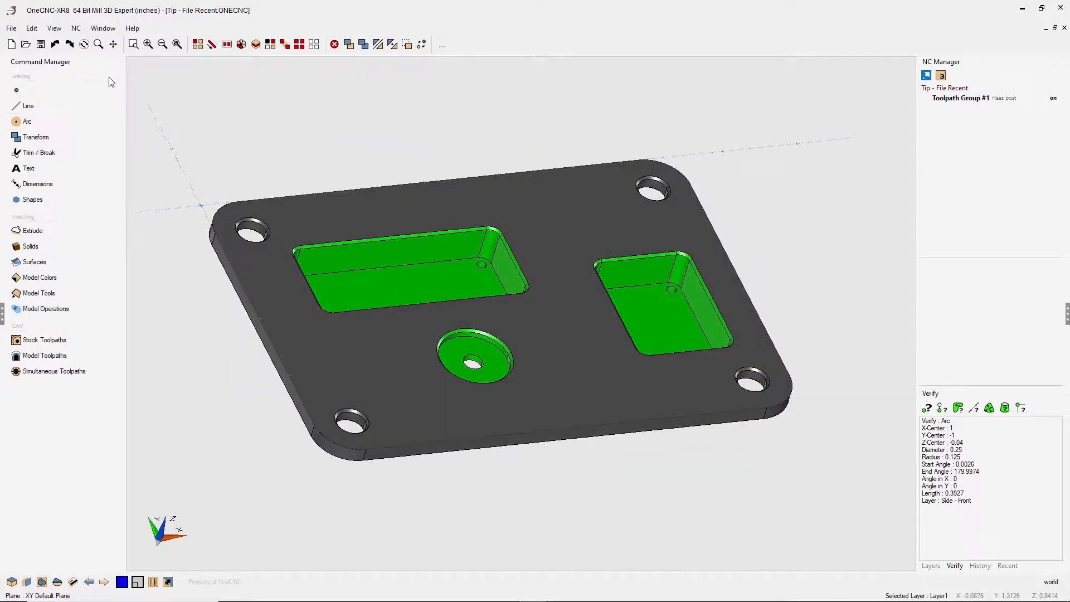
click(45, 340)
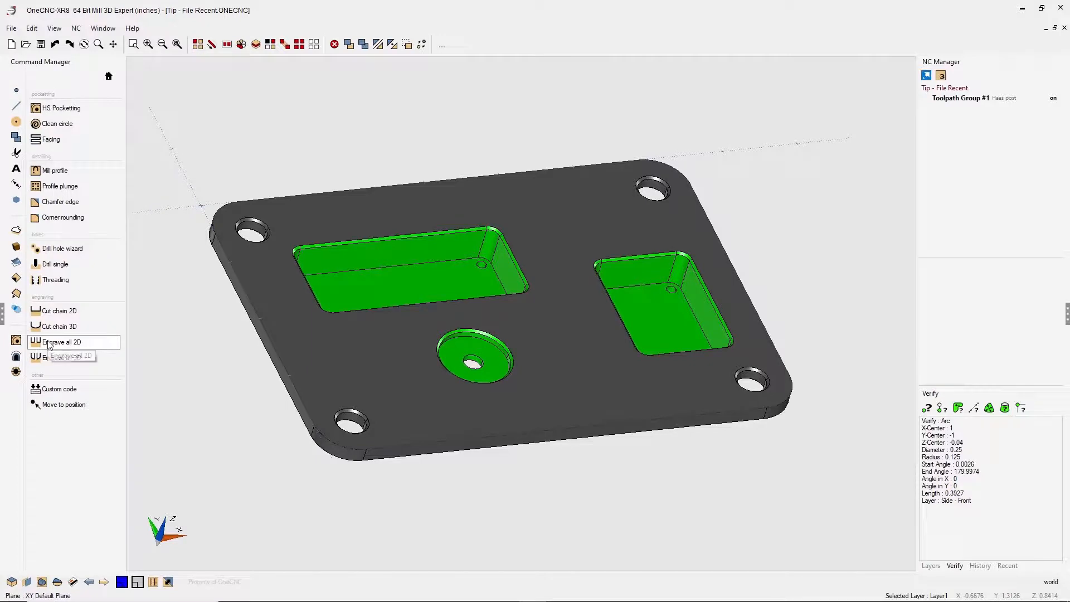
click(59, 174)
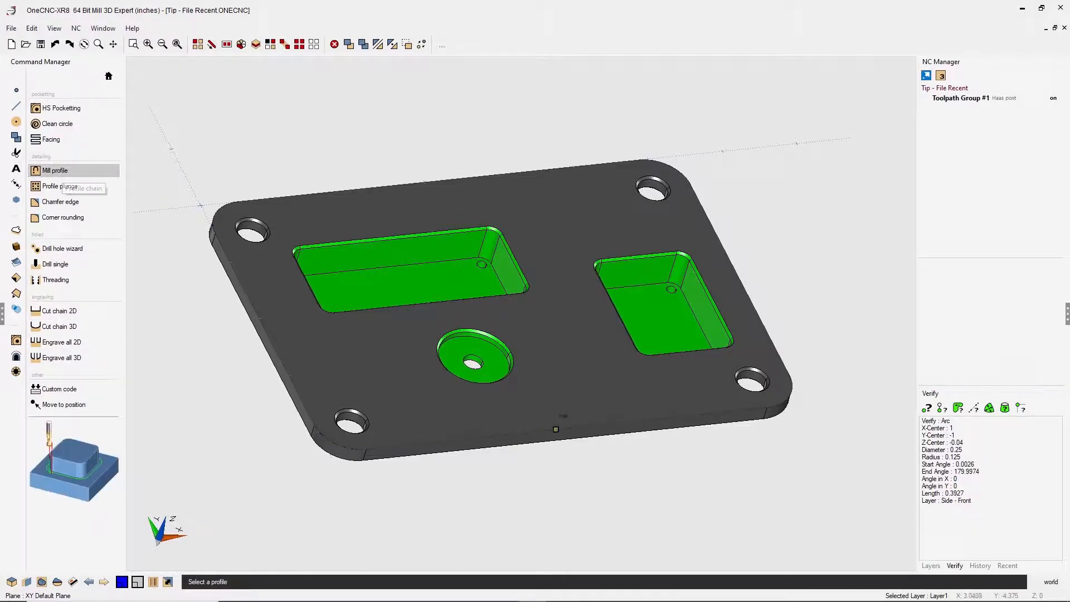
click(584, 430)
click(578, 434)
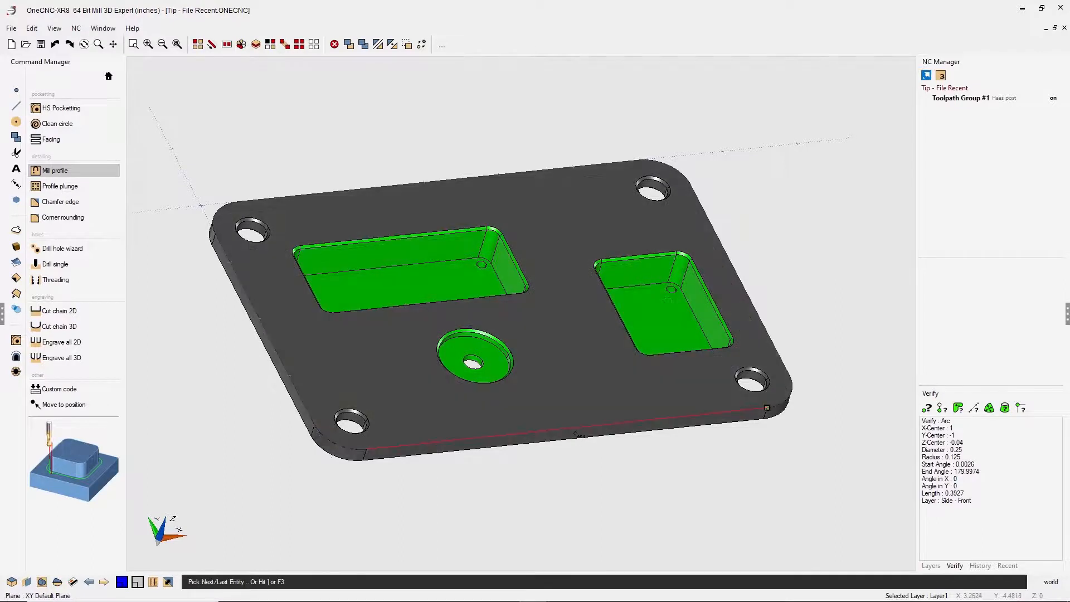
click(767, 407)
key(F3)
drag(453, 116, 392, 65)
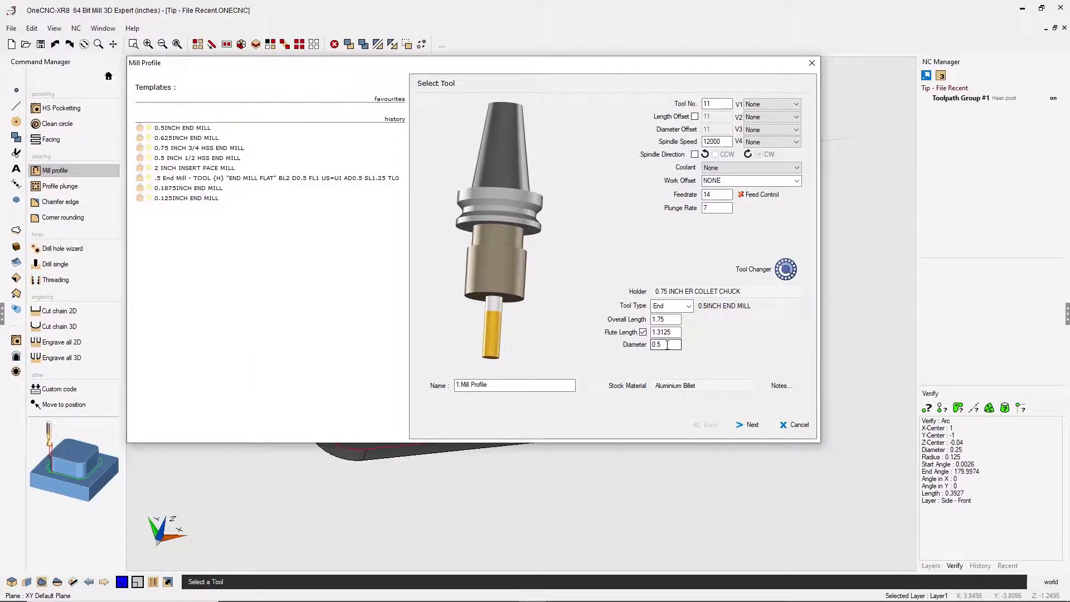
- Set the end mill's diameter with the fraction 1/2
drag(664, 345, 650, 347)
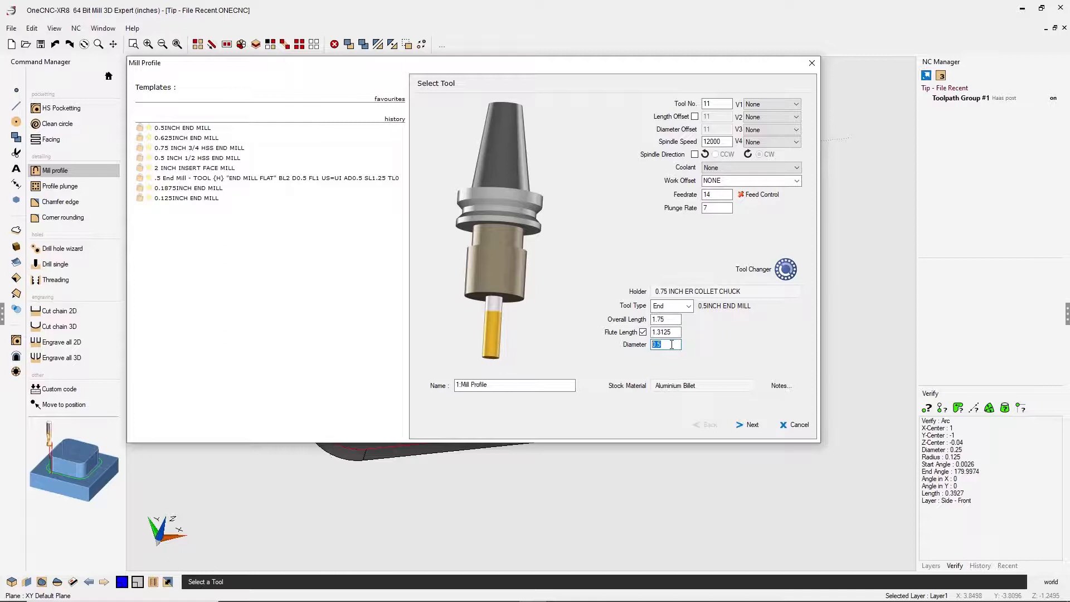
text(1/2)
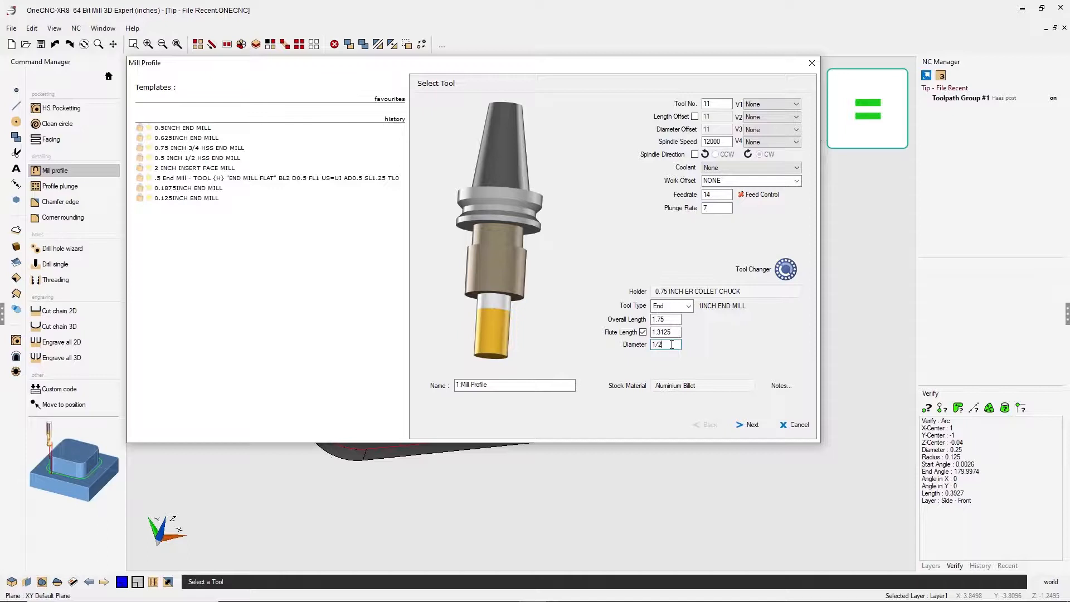
key(Return)
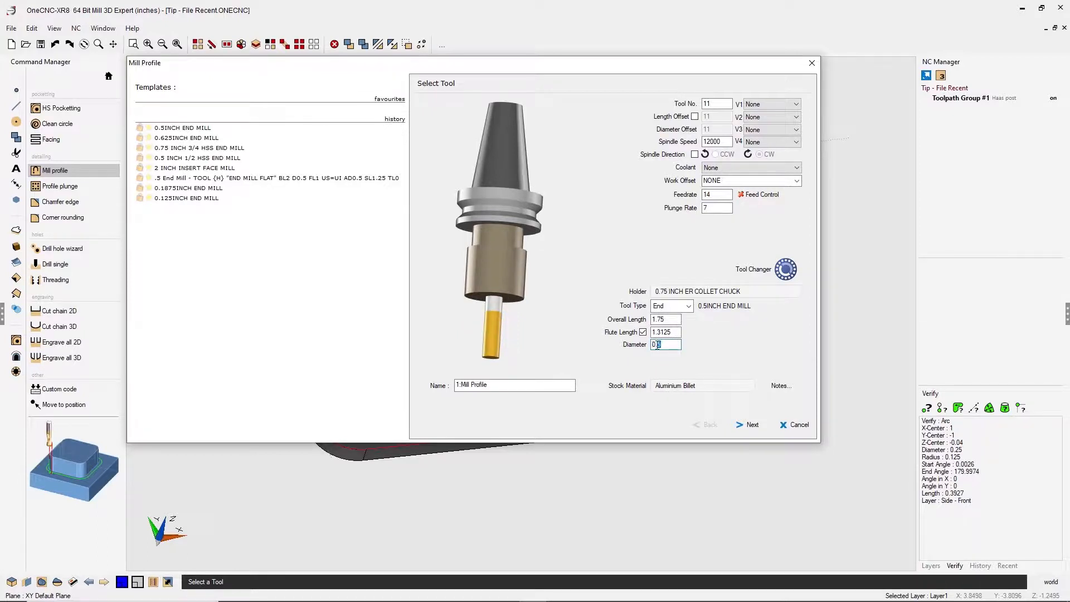
- Set the end mill's diameter with the fraction 23/64 and evaluate it
double_click(659, 345)
text(23/64)
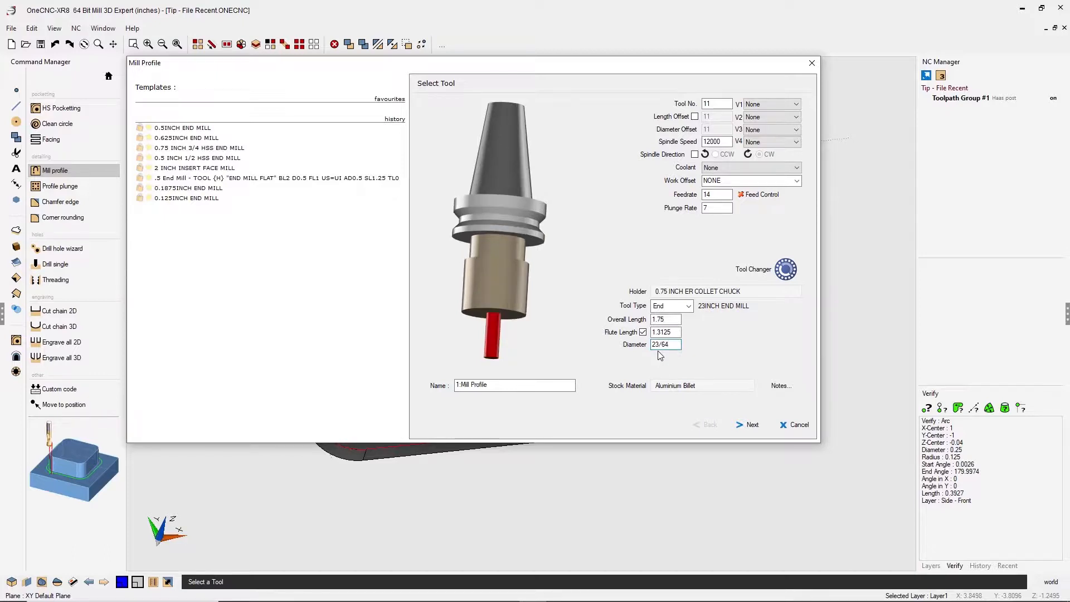
key(equal)
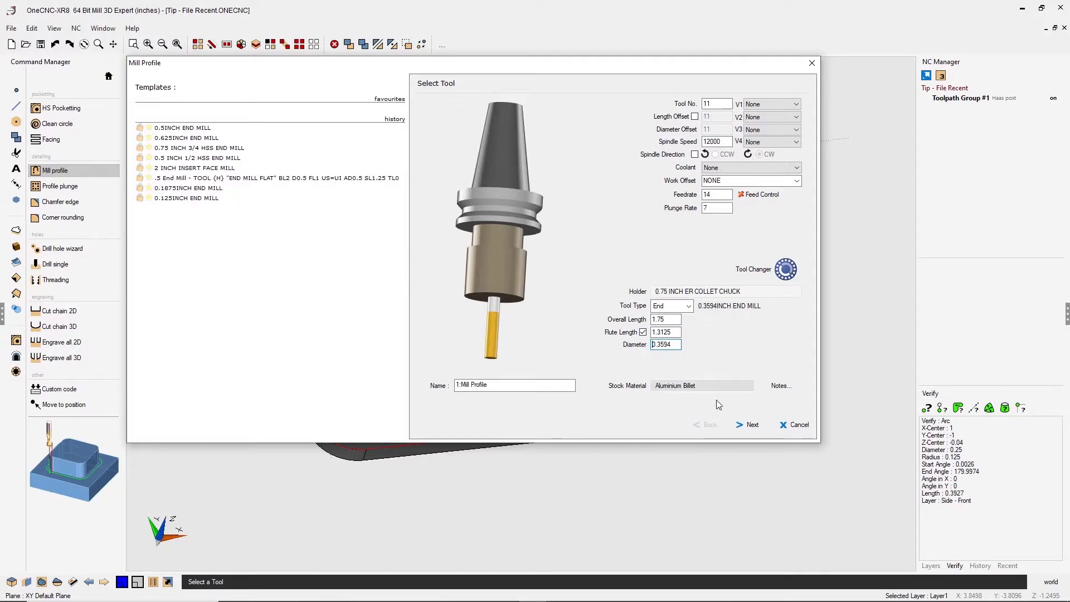
- Accept the remaining clearance, rough and other default settings to generate the Mill Profile toolpath around the plate
click(752, 424)
click(753, 424)
click(752, 425)
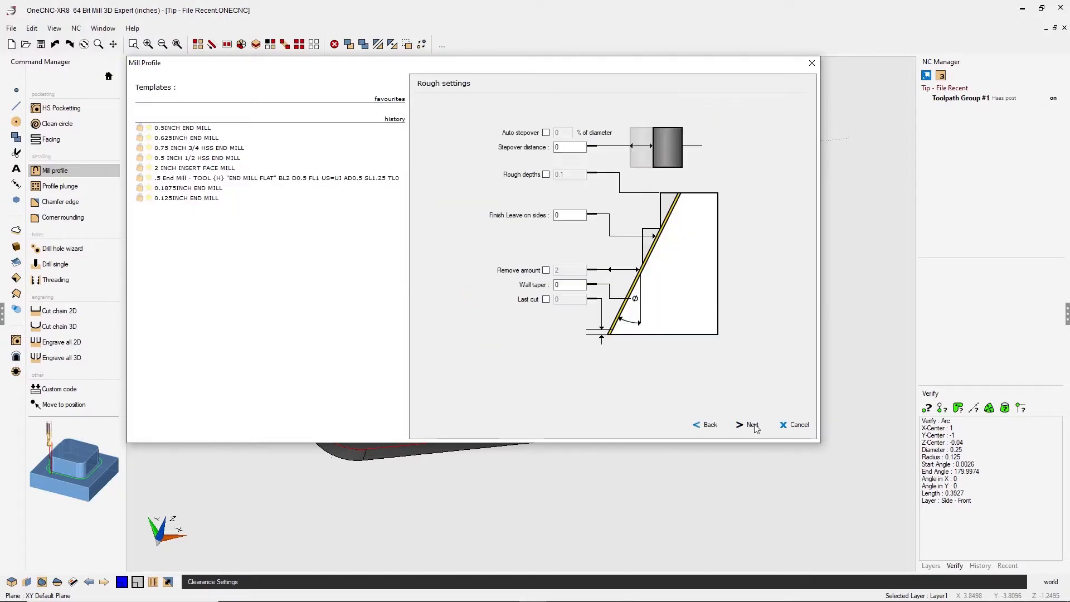
click(752, 425)
click(753, 424)
click(753, 424)
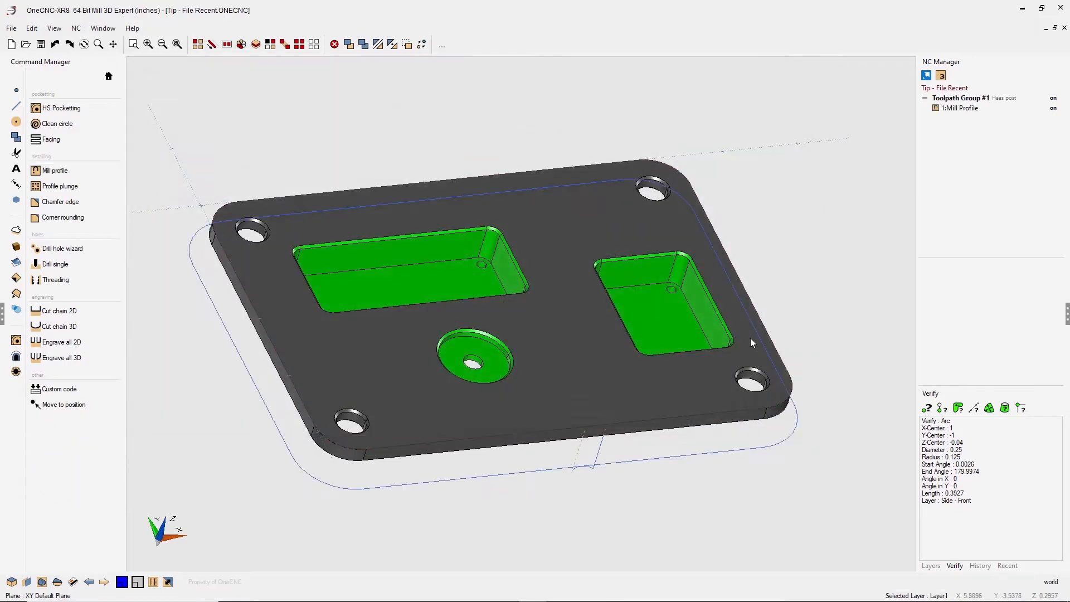
middle_drag(772, 278, 750, 266)
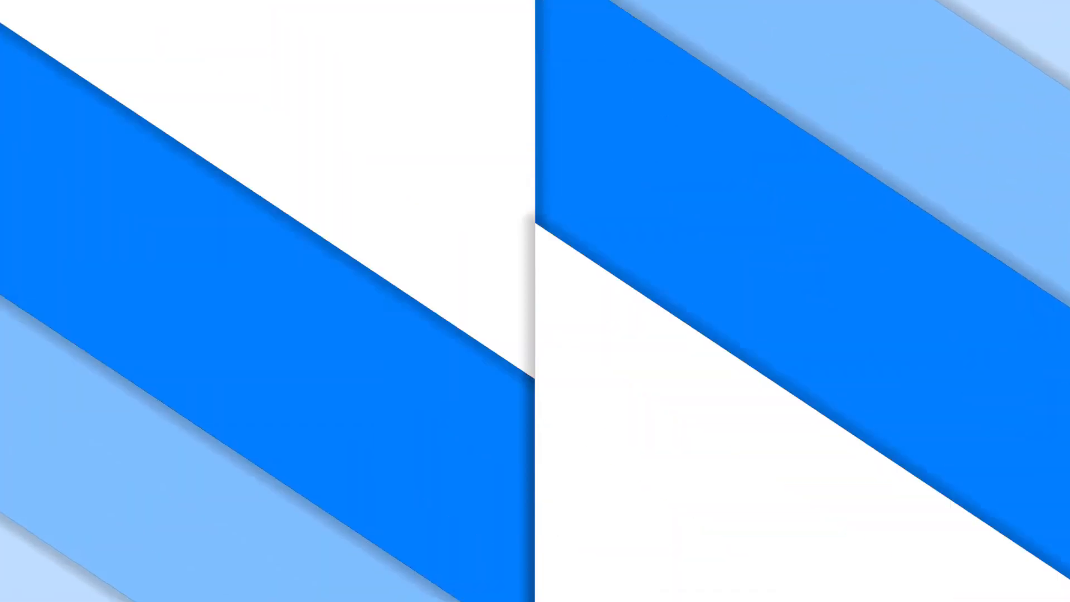